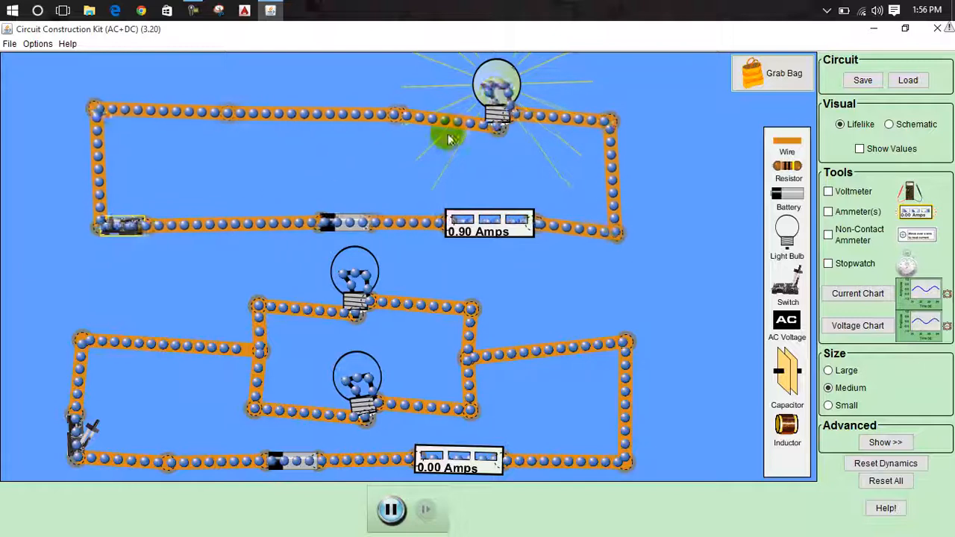
{"action": "left_click_drag", "start_coordinate": [401, 112], "coordinate": [400, 120]}
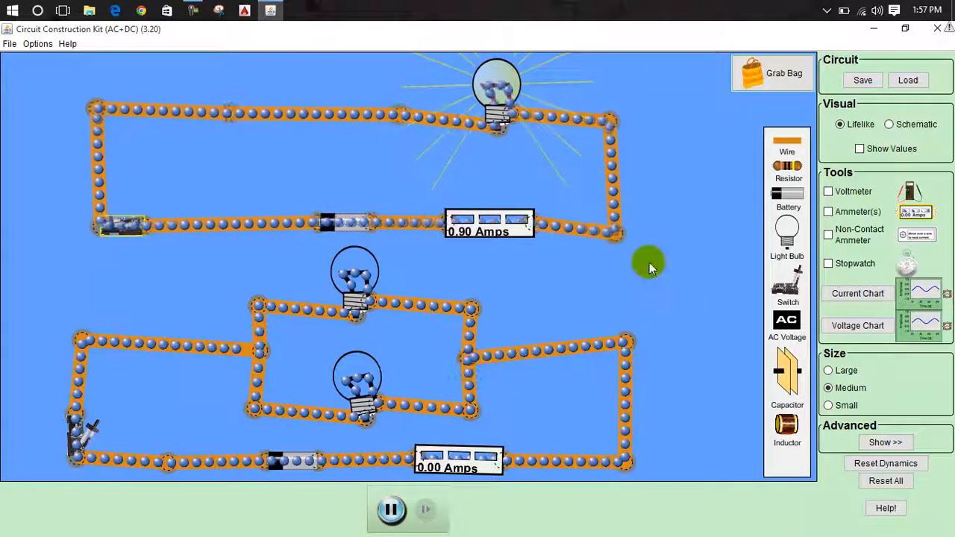
{"action": "left_click", "coordinate": [829, 212]}
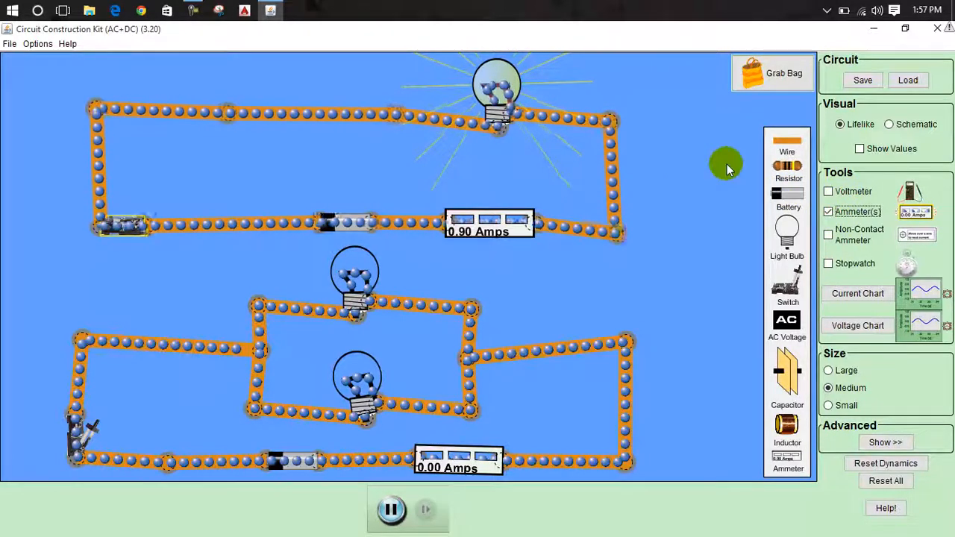
{"action": "left_click", "coordinate": [828, 212]}
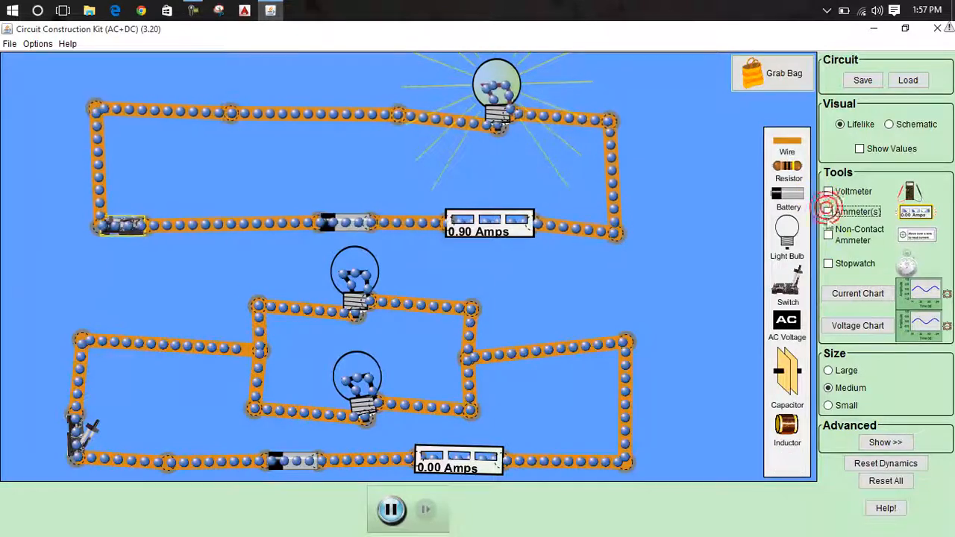
- Turn on the non-contact ammeter and place it in the empty area inside the upper circuit
{"action": "left_click", "coordinate": [828, 236]}
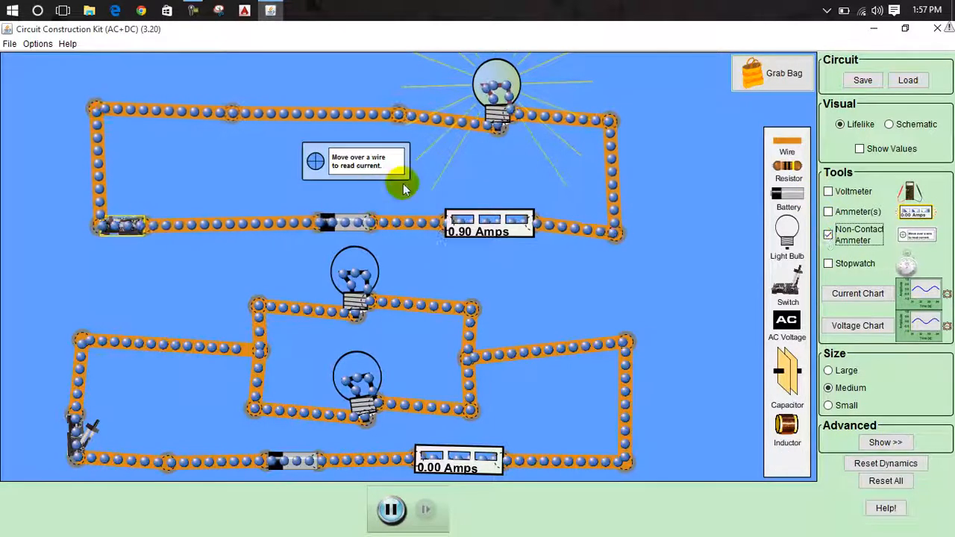
{"action": "left_click_drag", "start_coordinate": [380, 173], "coordinate": [218, 188]}
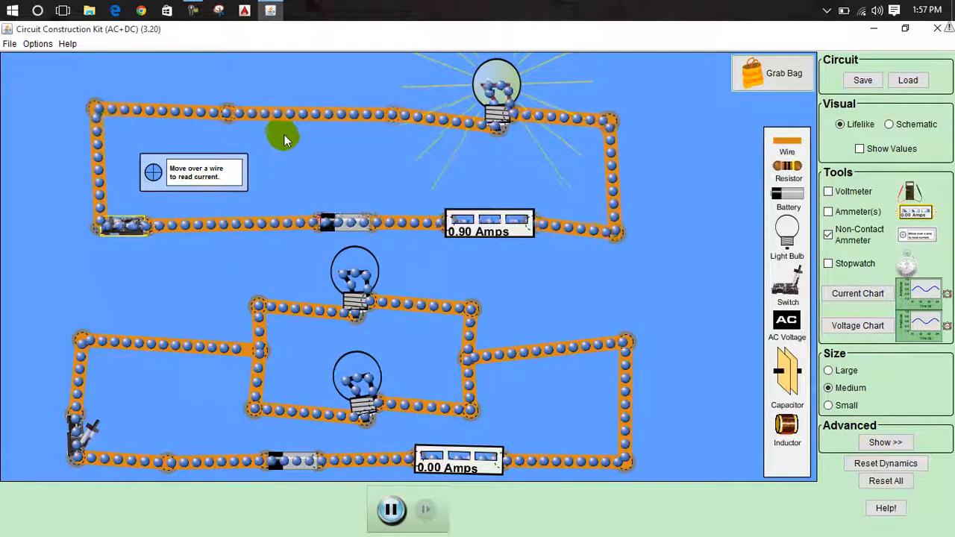
{"action": "left_click_drag", "start_coordinate": [225, 164], "coordinate": [244, 165]}
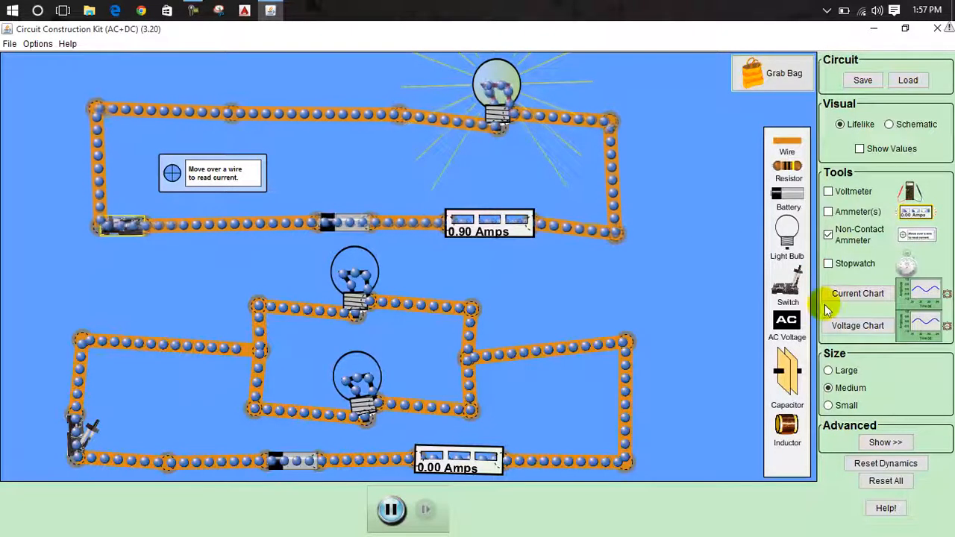
- Split the first junction along the upper circuit's top wire and move the non-contact ammeter outside the loop
{"action": "right_click", "coordinate": [230, 117]}
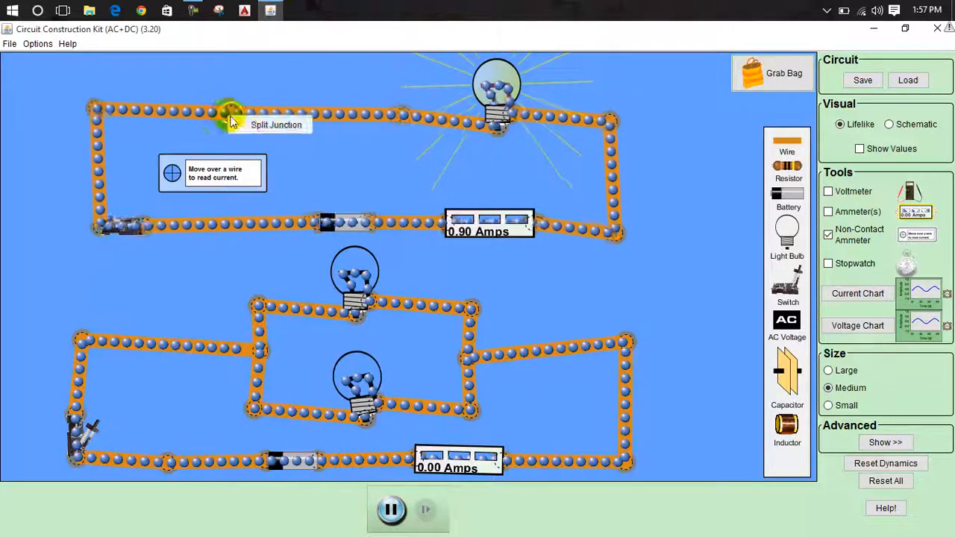
{"action": "left_click", "coordinate": [243, 128]}
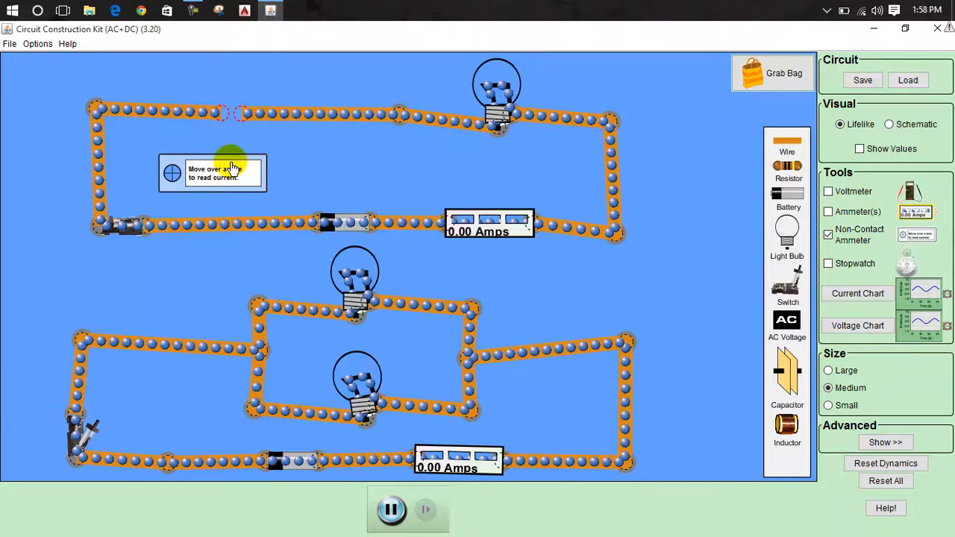
{"action": "left_click_drag", "start_coordinate": [259, 149], "coordinate": [767, 216]}
{"action": "left_click_drag", "start_coordinate": [487, 163], "coordinate": [708, 181]}
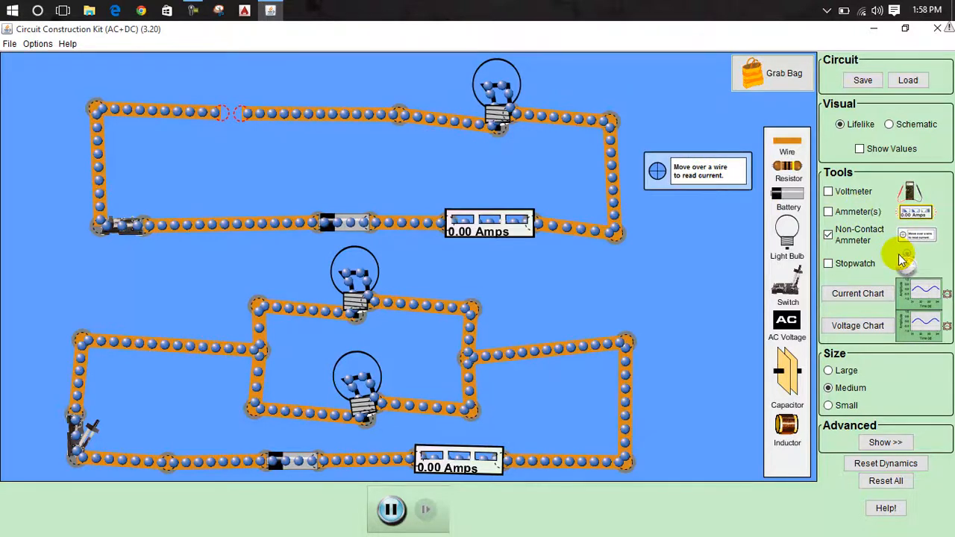
- Insert a second light bulb in series into the gap in the upper circuit's top wire
{"action": "left_click_drag", "start_coordinate": [346, 117], "coordinate": [275, 157]}
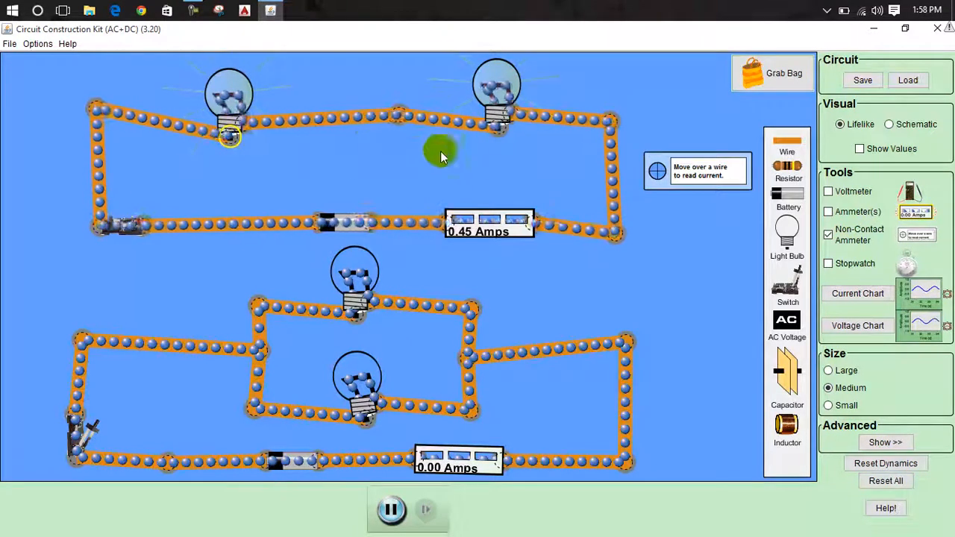
{"action": "left_click", "coordinate": [341, 144]}
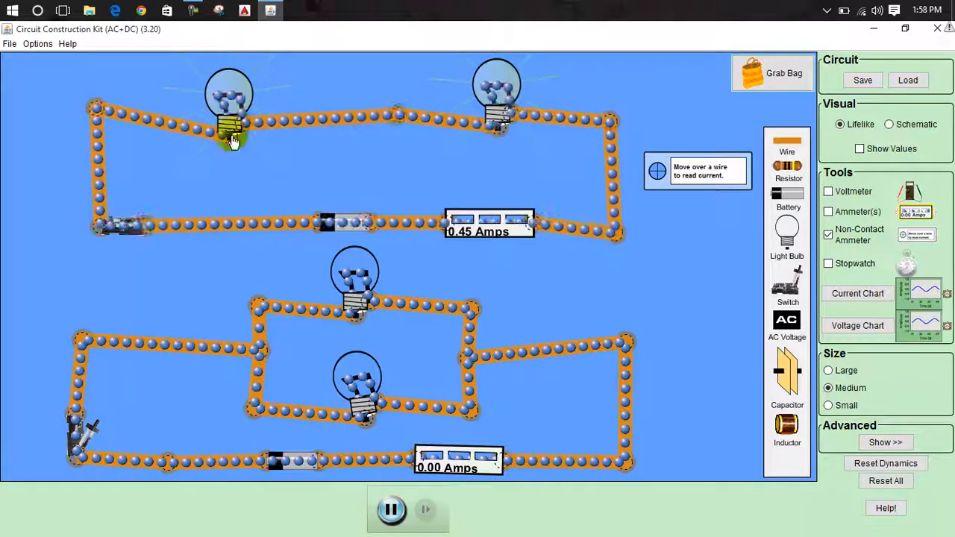
{"action": "left_click_drag", "start_coordinate": [318, 112], "coordinate": [239, 132]}
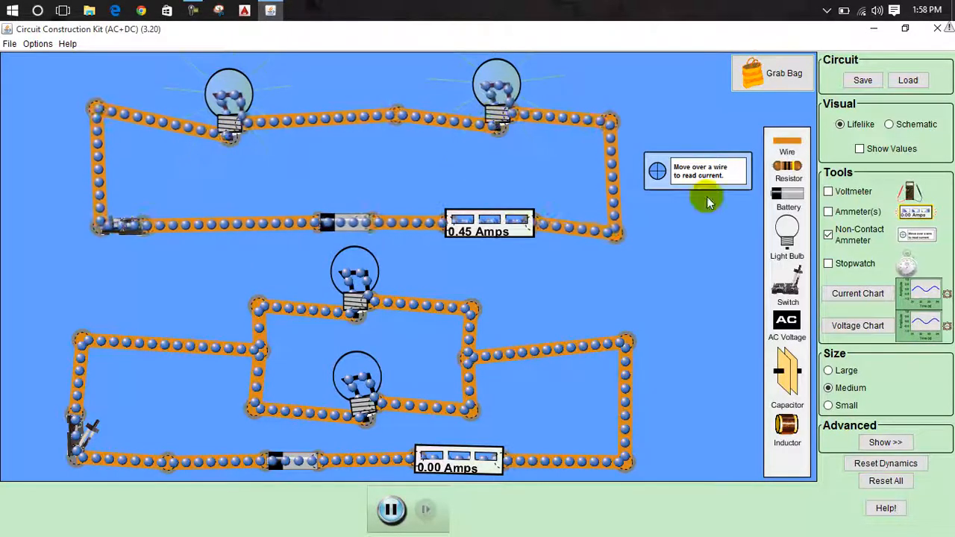
- Probe the upper series circuit's current with the non-contact ammeter, and close the lower circuit's switch
{"action": "left_click_drag", "start_coordinate": [698, 182], "coordinate": [482, 209]}
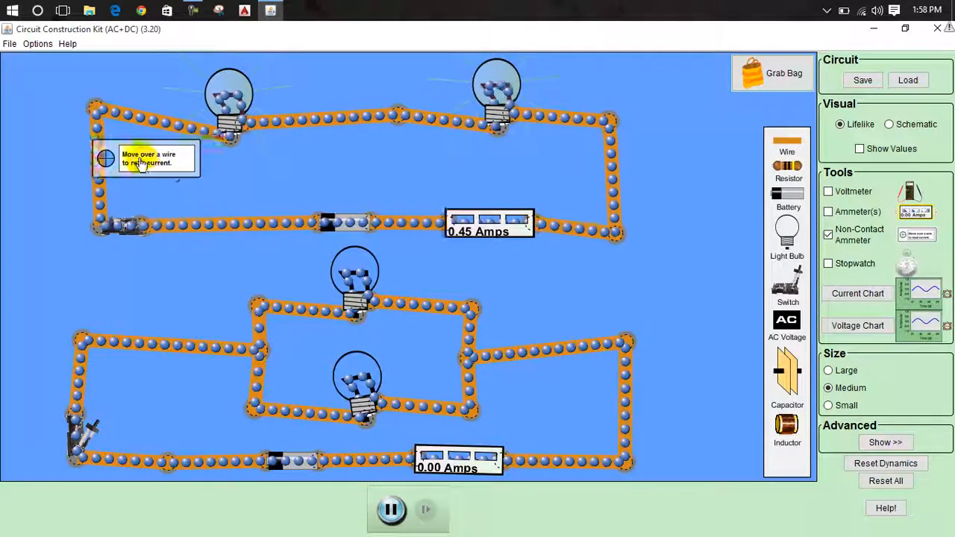
{"action": "left_click_drag", "start_coordinate": [213, 133], "coordinate": [289, 109]}
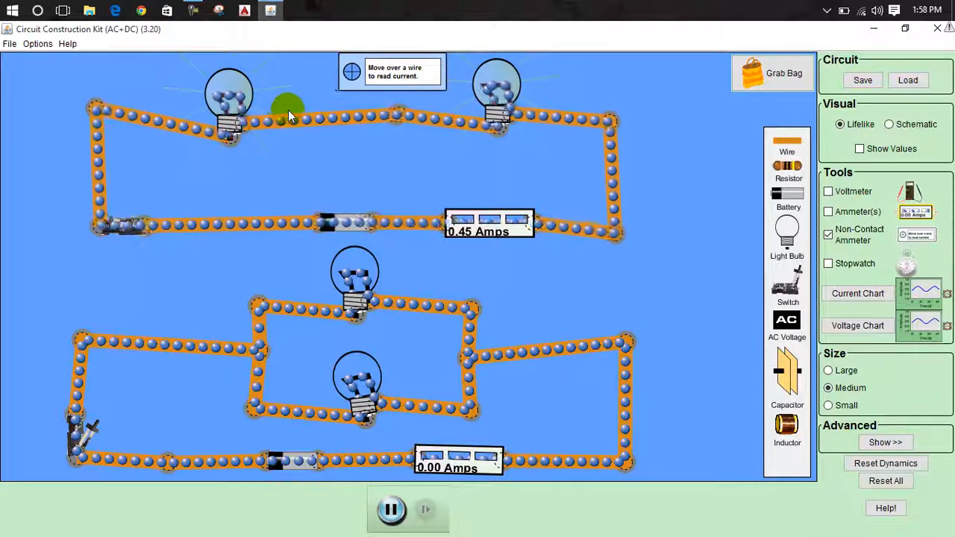
{"action": "left_click_drag", "start_coordinate": [288, 110], "coordinate": [461, 245]}
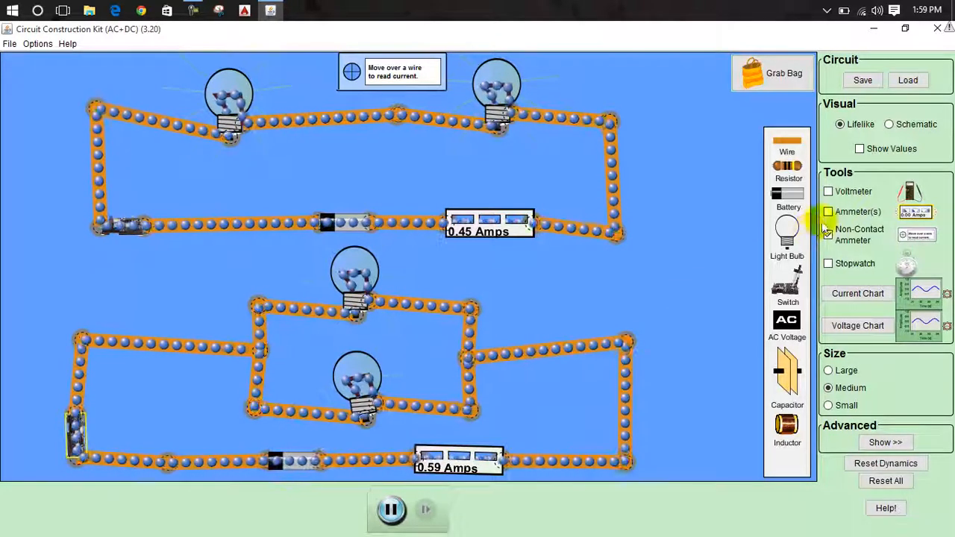
- Turn on the voltmeter and measure the voltage across each of the lower circuit's two parallel bulbs
{"action": "left_click", "coordinate": [829, 191]}
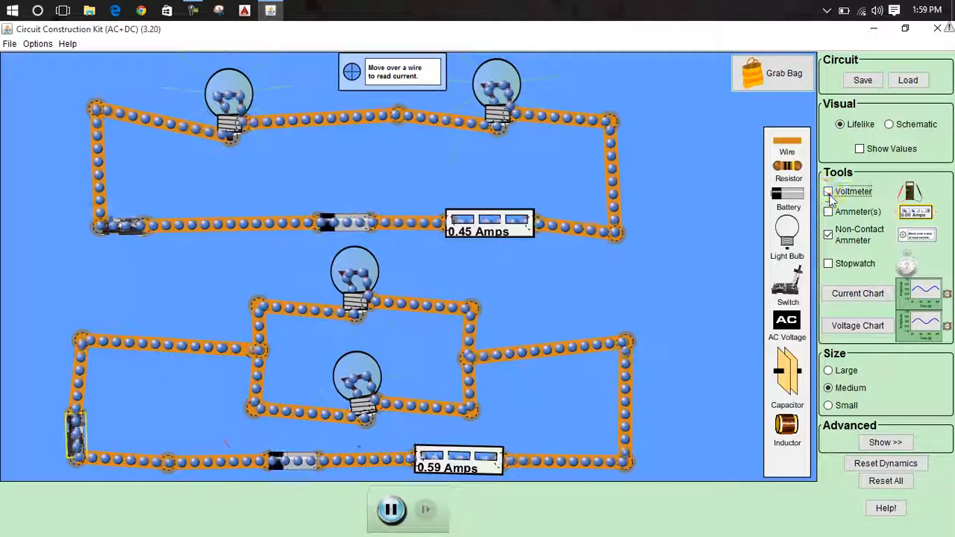
{"action": "left_click_drag", "start_coordinate": [418, 404], "coordinate": [440, 342]}
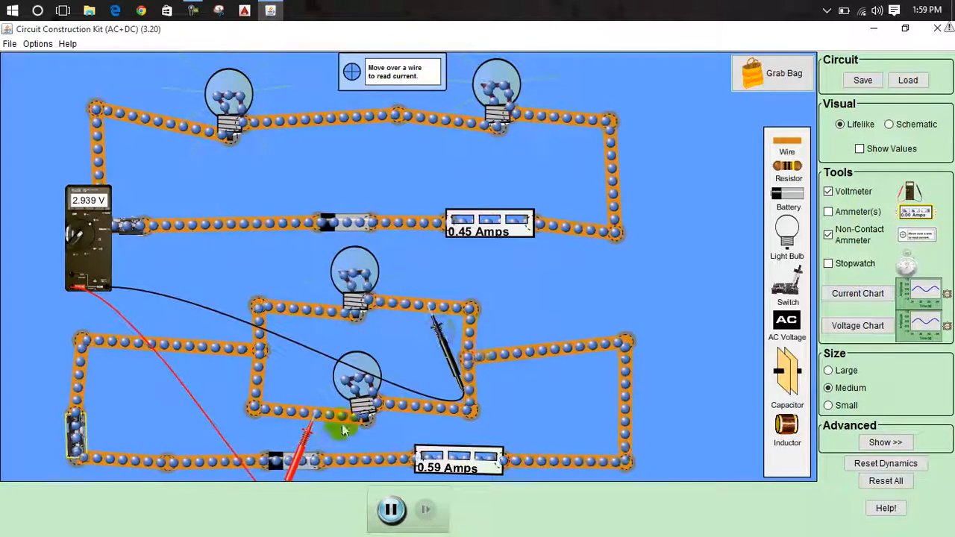
{"action": "left_click_drag", "start_coordinate": [311, 446], "coordinate": [306, 450]}
{"action": "left_click_drag", "start_coordinate": [303, 396], "coordinate": [286, 341]}
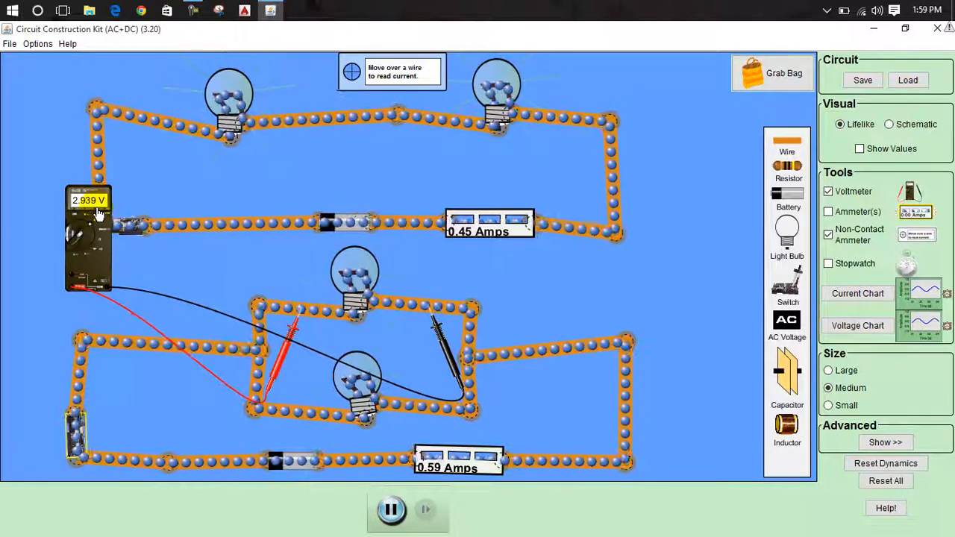
{"action": "left_click_drag", "start_coordinate": [444, 342], "coordinate": [427, 451]}
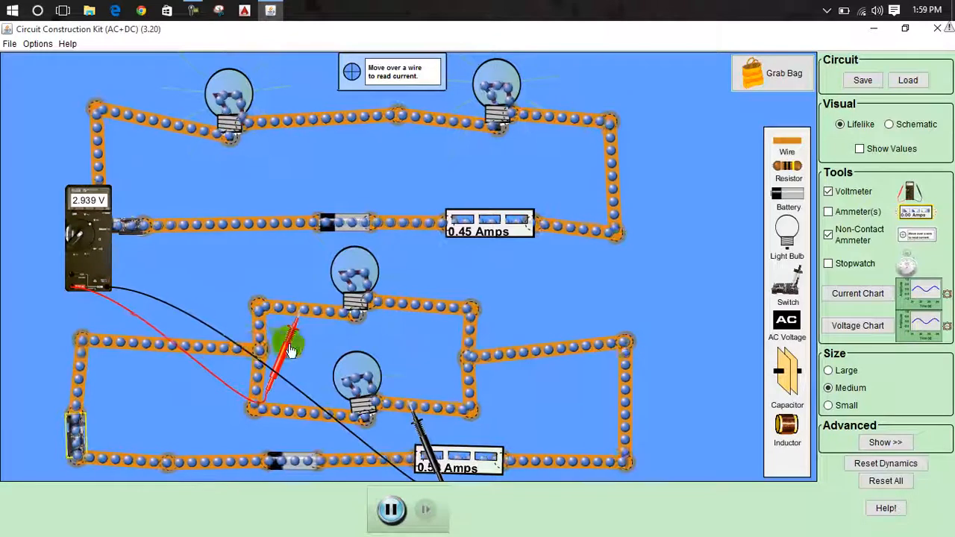
{"action": "left_click_drag", "start_coordinate": [277, 393], "coordinate": [273, 441]}
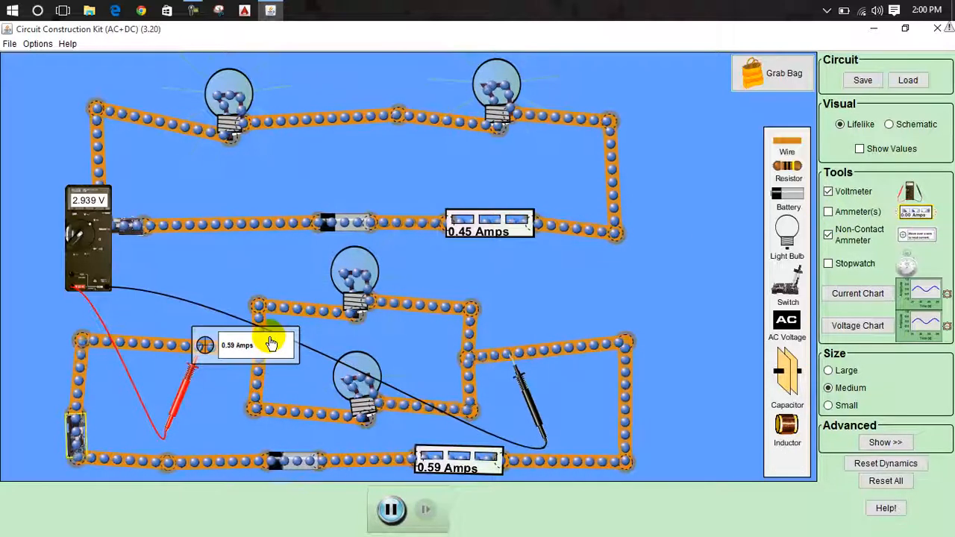
- Measure the lower circuit's current with the non-contact ammeter and the voltage across the upper circuit's two series bulbs
{"action": "left_click_drag", "start_coordinate": [360, 311], "coordinate": [406, 438]}
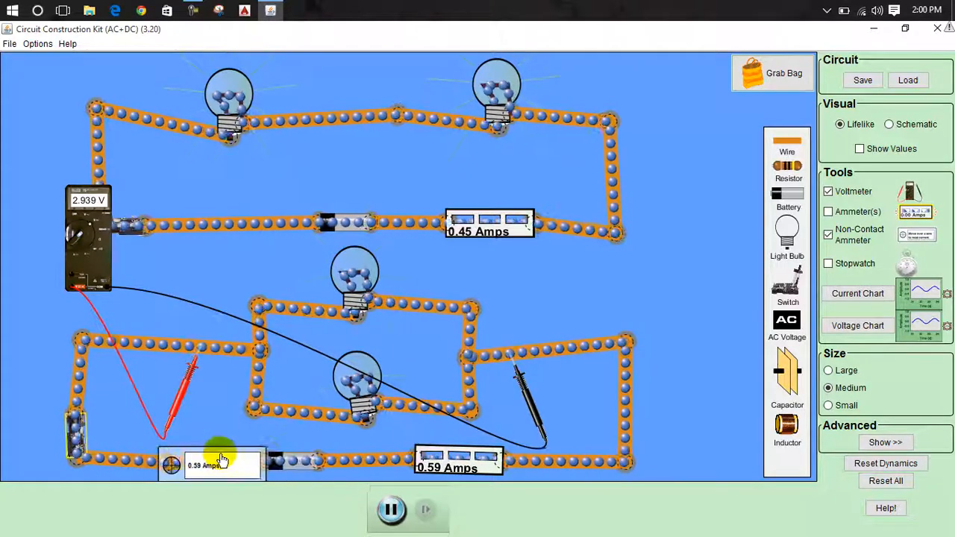
{"action": "left_click_drag", "start_coordinate": [217, 381], "coordinate": [389, 175]}
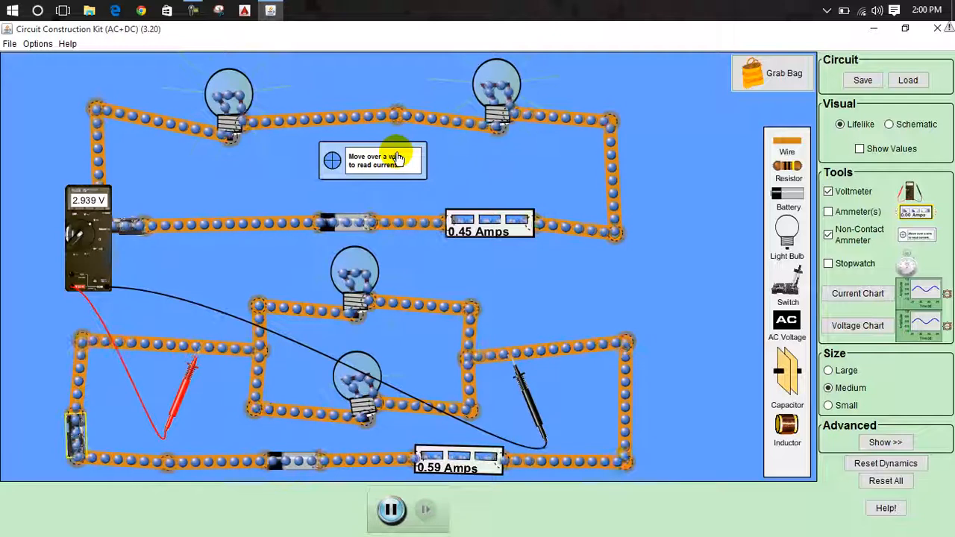
{"action": "left_click_drag", "start_coordinate": [525, 366], "coordinate": [560, 144]}
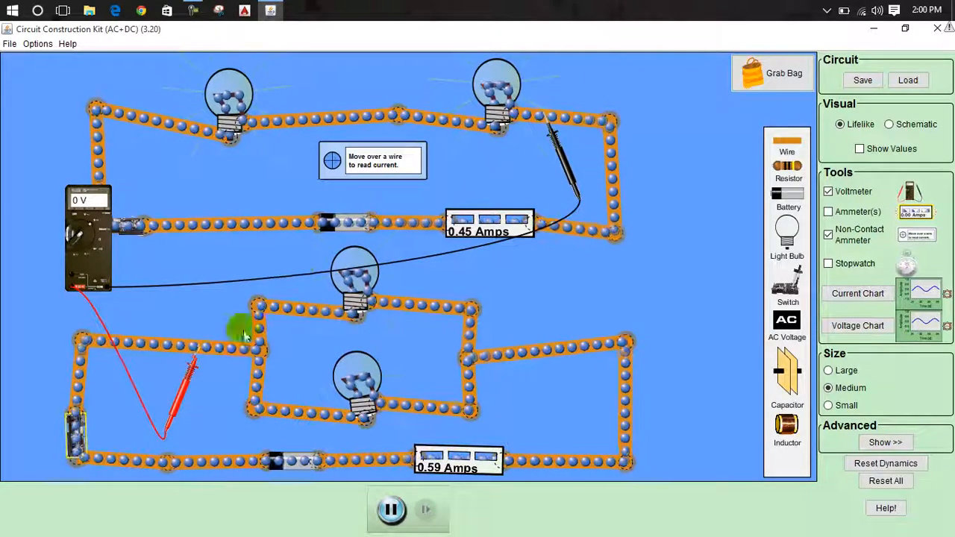
{"action": "left_click_drag", "start_coordinate": [181, 390], "coordinate": [133, 173]}
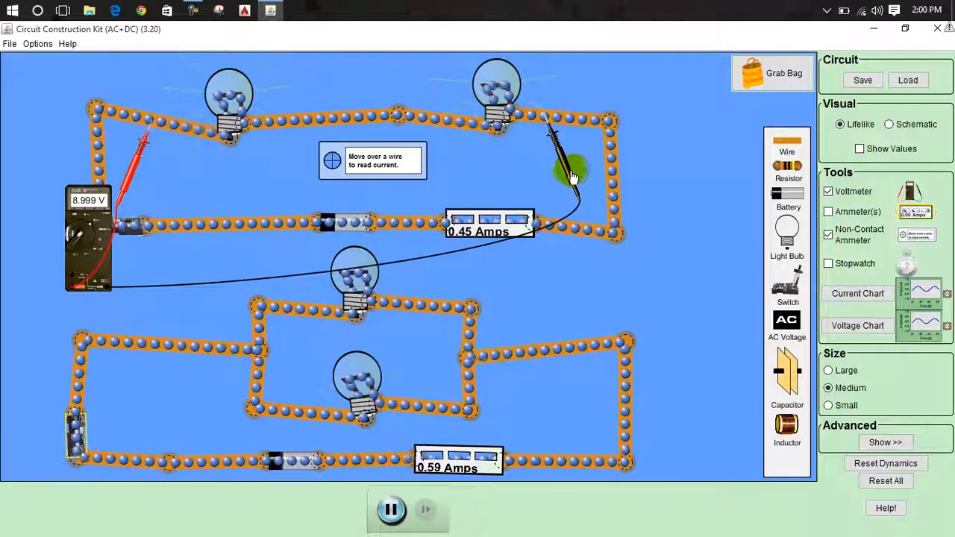
- Take both voltmeter probes off the upper circuit and park them in the empty space beside the meter
{"action": "left_click_drag", "start_coordinate": [565, 167], "coordinate": [145, 205]}
{"action": "left_click_drag", "start_coordinate": [82, 235], "coordinate": [40, 185]}
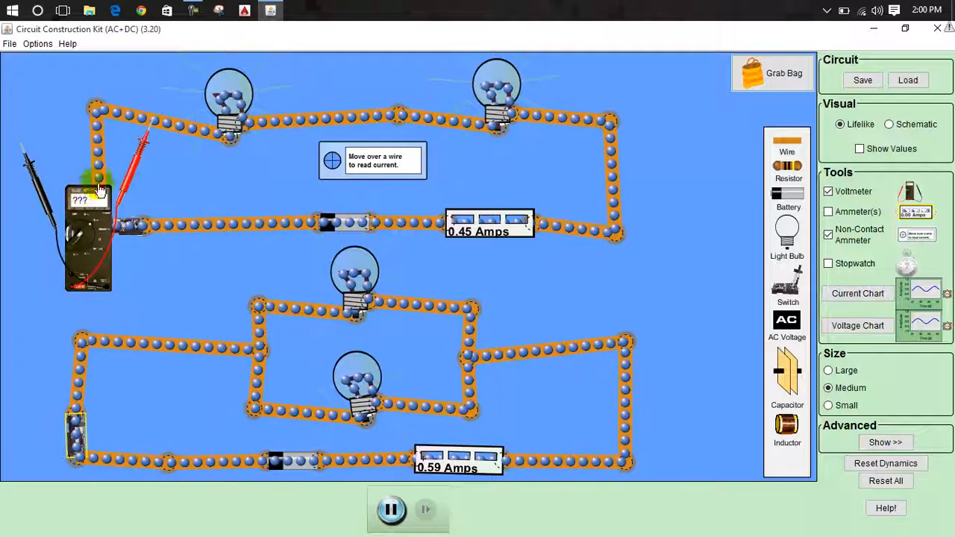
{"action": "left_click_drag", "start_coordinate": [112, 187], "coordinate": [27, 172]}
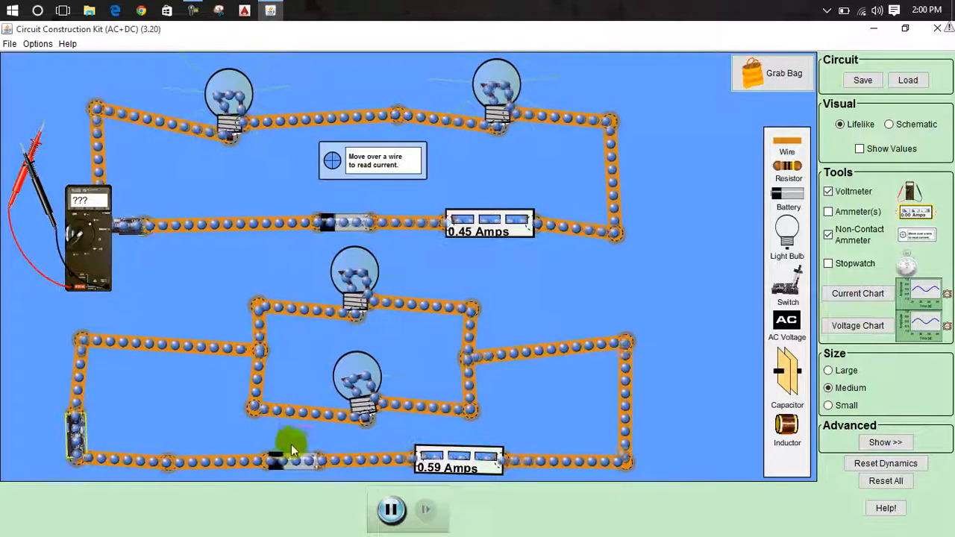
- Split the corner junction that feeds the upper bulb's branch in the lower parallel circuit
{"action": "right_click", "coordinate": [259, 312]}
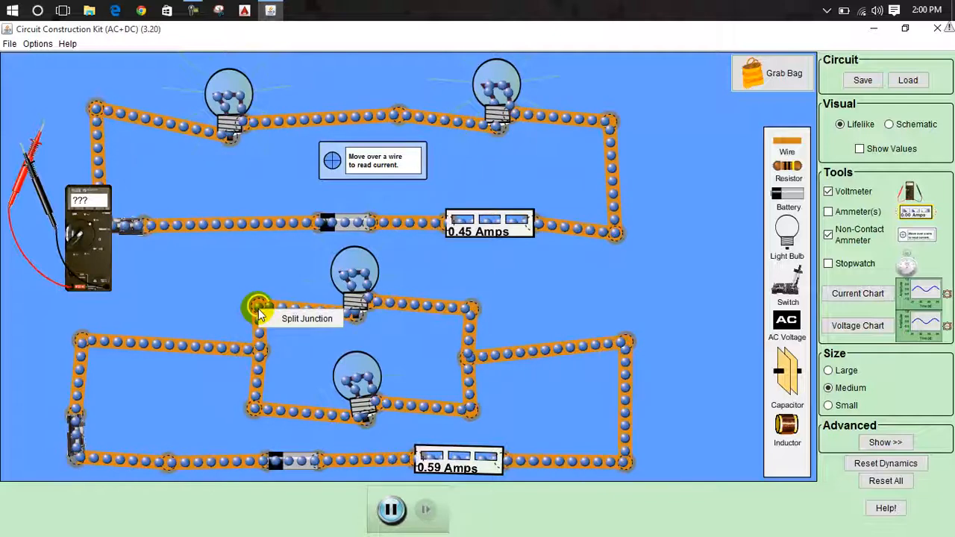
{"action": "left_click", "coordinate": [299, 319]}
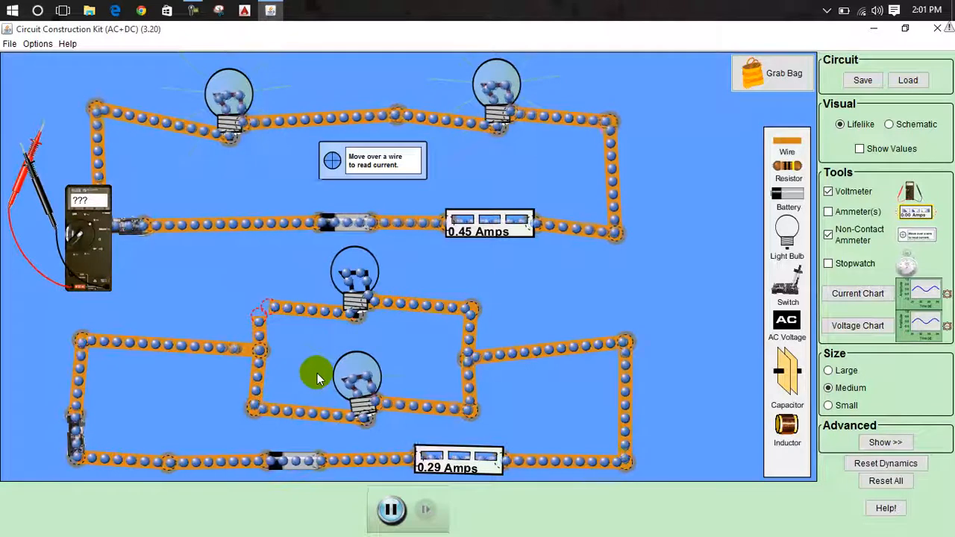
- Set the lower circuit's battery voltage to 9.41 volts
{"action": "right_click", "coordinate": [293, 457]}
{"action": "left_click", "coordinate": [312, 462]}
{"action": "left_click_drag", "start_coordinate": [423, 274], "coordinate": [431, 274]}
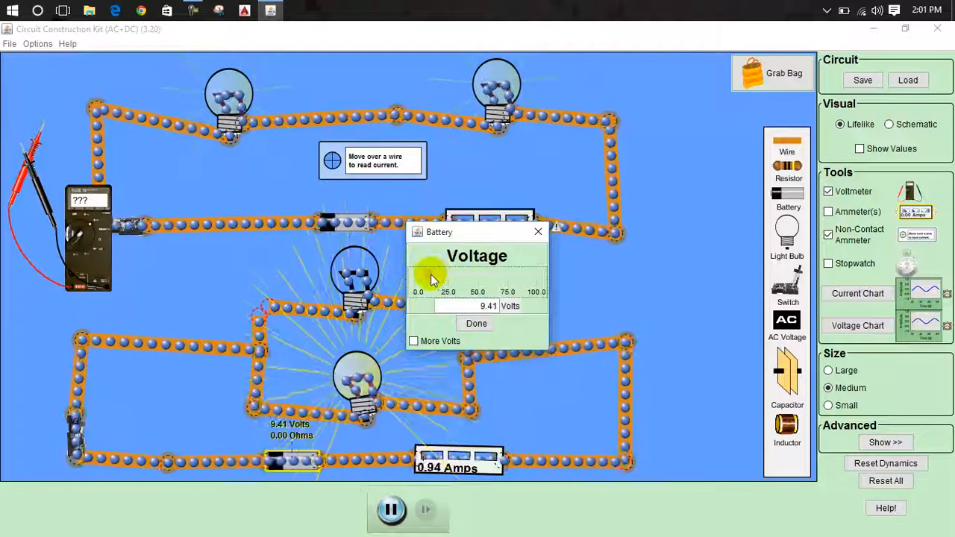
{"action": "left_click", "coordinate": [541, 228]}
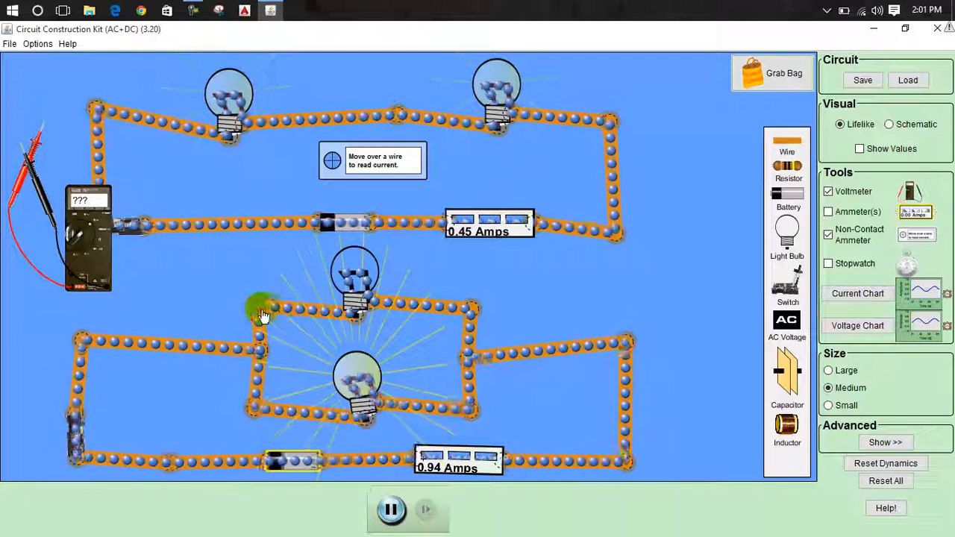
- Split the junction between the two series bulbs in the upper circuit
{"action": "right_click", "coordinate": [404, 123]}
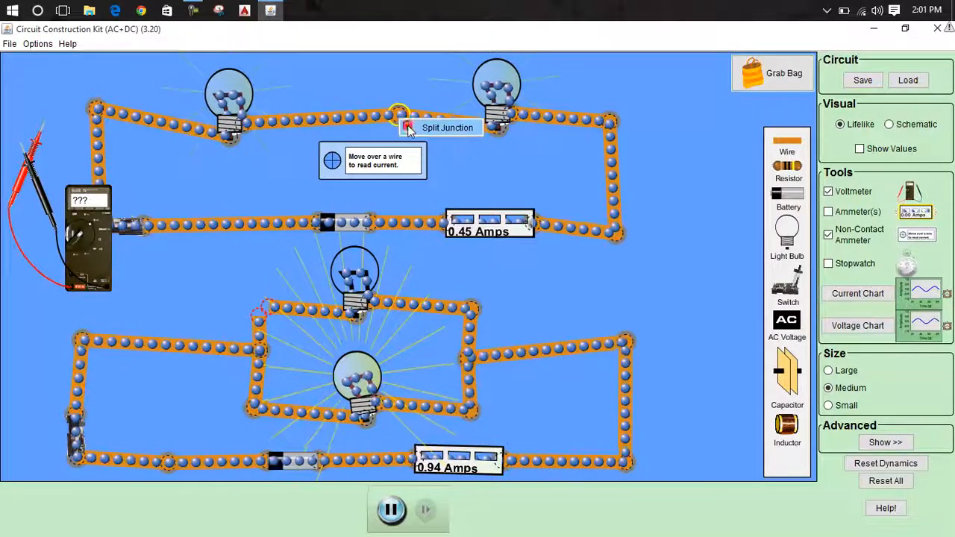
{"action": "left_click", "coordinate": [447, 128]}
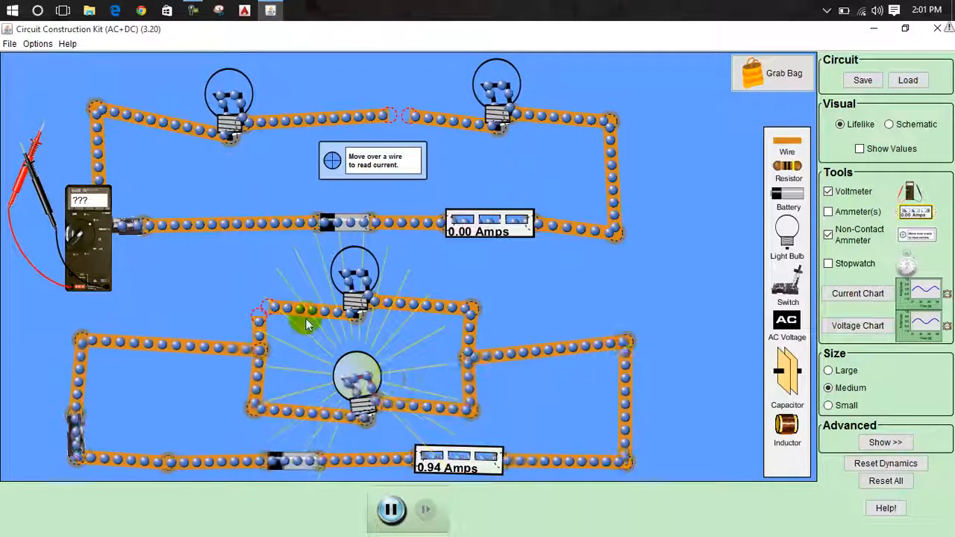
- Reconnect the split junctions in the lower circuit's upper branch and between the upper circuit's series bulbs
{"action": "mouse_move", "coordinate": [269, 306]}
{"action": "left_mouse_down"}
{"action": "mouse_move", "coordinate": [258, 315]}
{"action": "mouse_move", "coordinate": [269, 301]}
{"action": "left_mouse_up"}
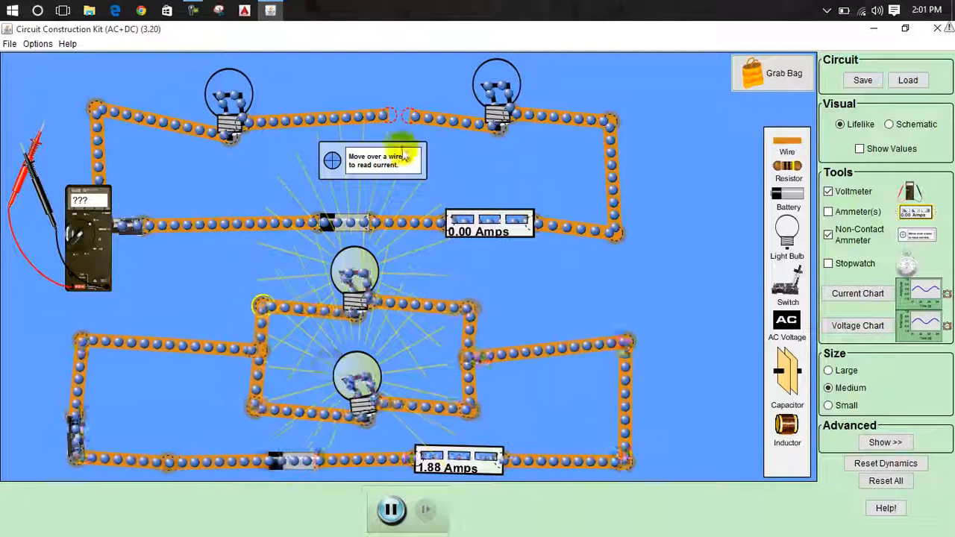
{"action": "left_click", "coordinate": [411, 119]}
{"action": "left_click_drag", "start_coordinate": [410, 119], "coordinate": [400, 102]}
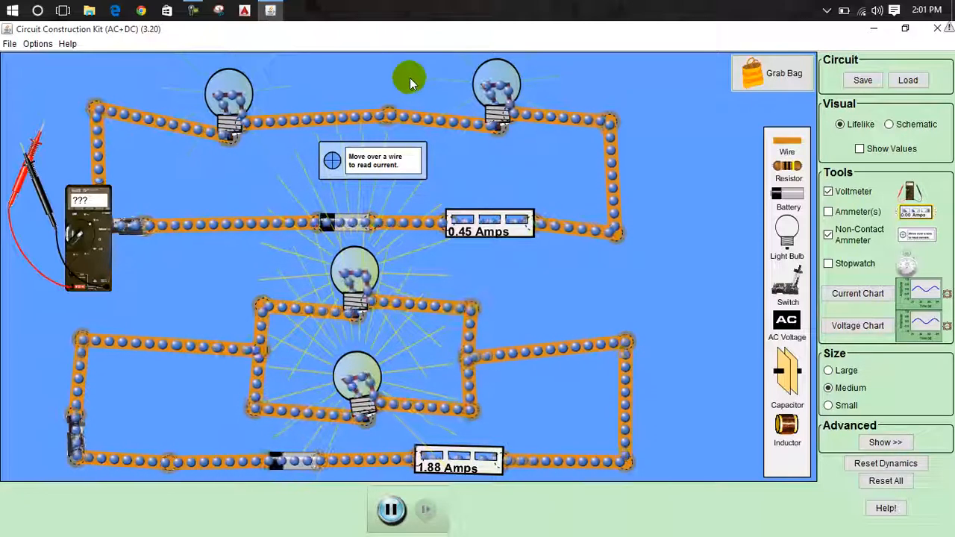
{"action": "left_click_drag", "start_coordinate": [413, 152], "coordinate": [352, 258]}
{"action": "left_click", "coordinate": [373, 407]}
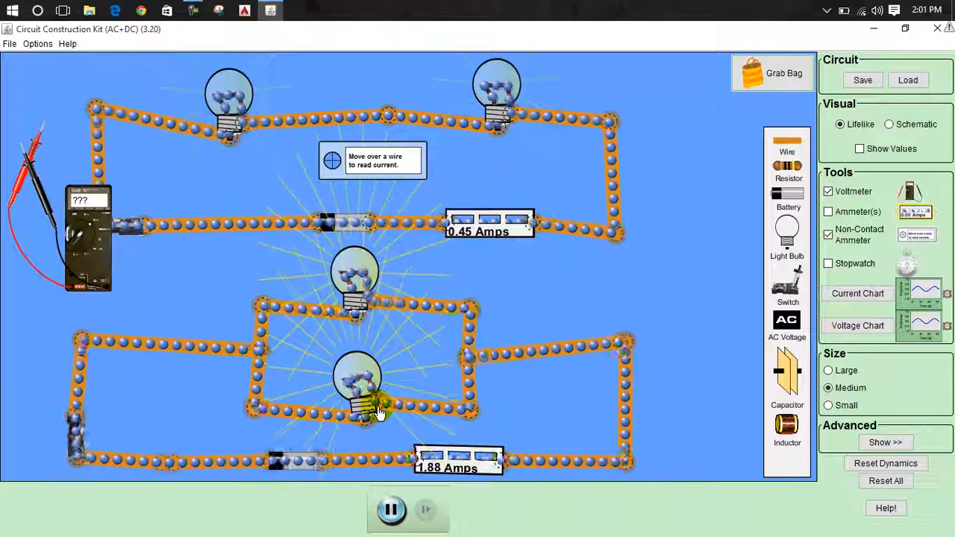